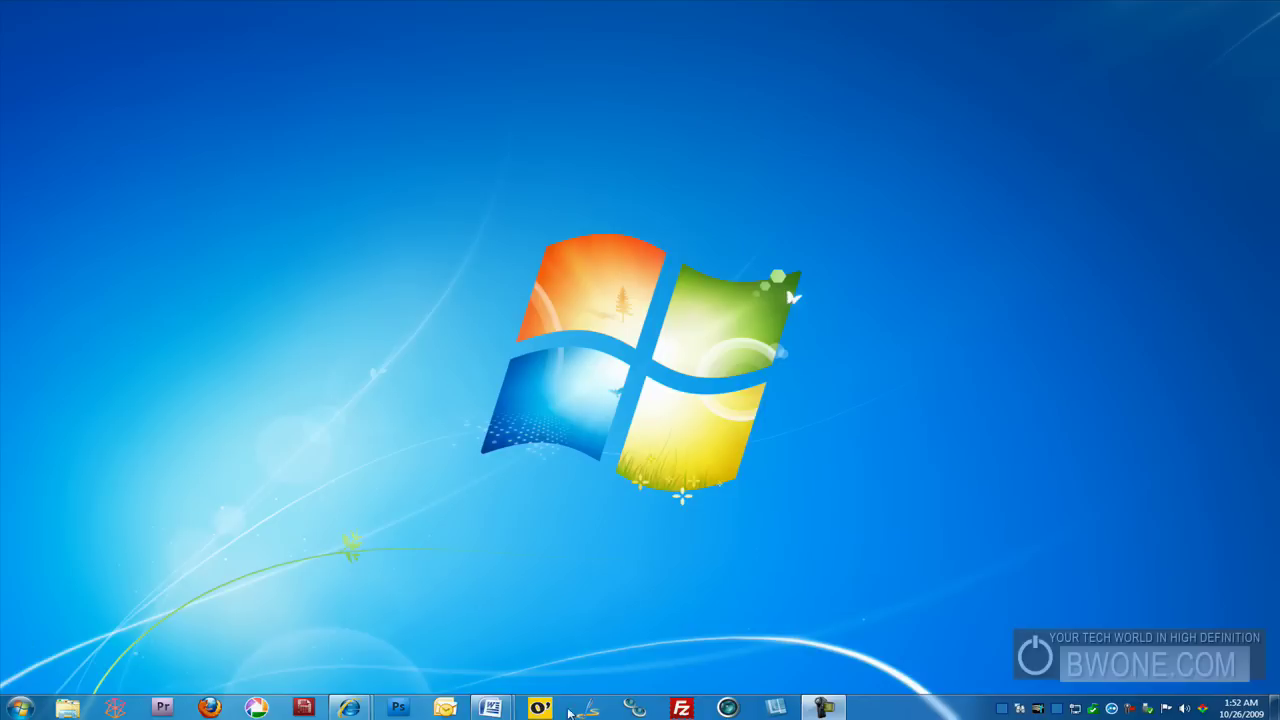
# - Rearrange the pinned program icons on the taskbar, placing Word and Premiere Pro before Internet Explorer, and Firefox and Photoshop after it
pyautogui.moveTo(474, 712)
pyautogui.moveTo(349, 708)
pyautogui.moveTo(727, 705); pyautogui.dragTo(681, 706)
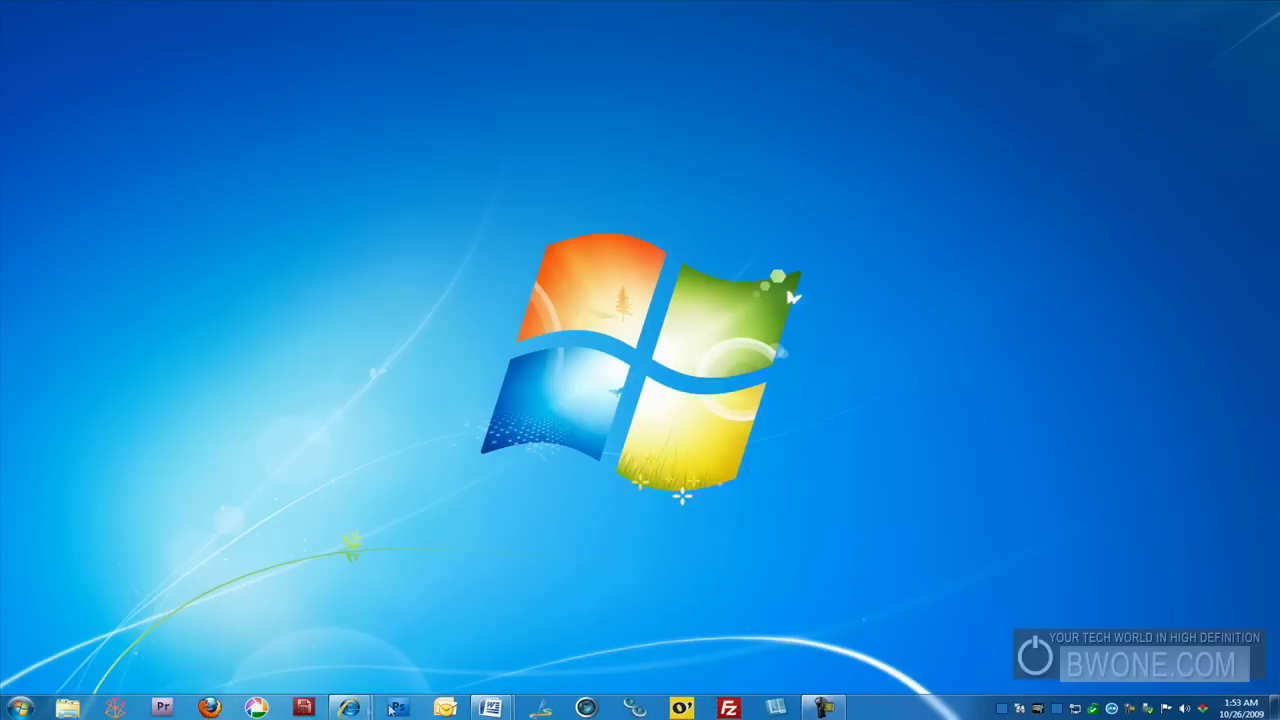
pyautogui.moveTo(209, 706); pyautogui.dragTo(398, 706)
pyautogui.moveTo(490, 706); pyautogui.dragTo(301, 706)
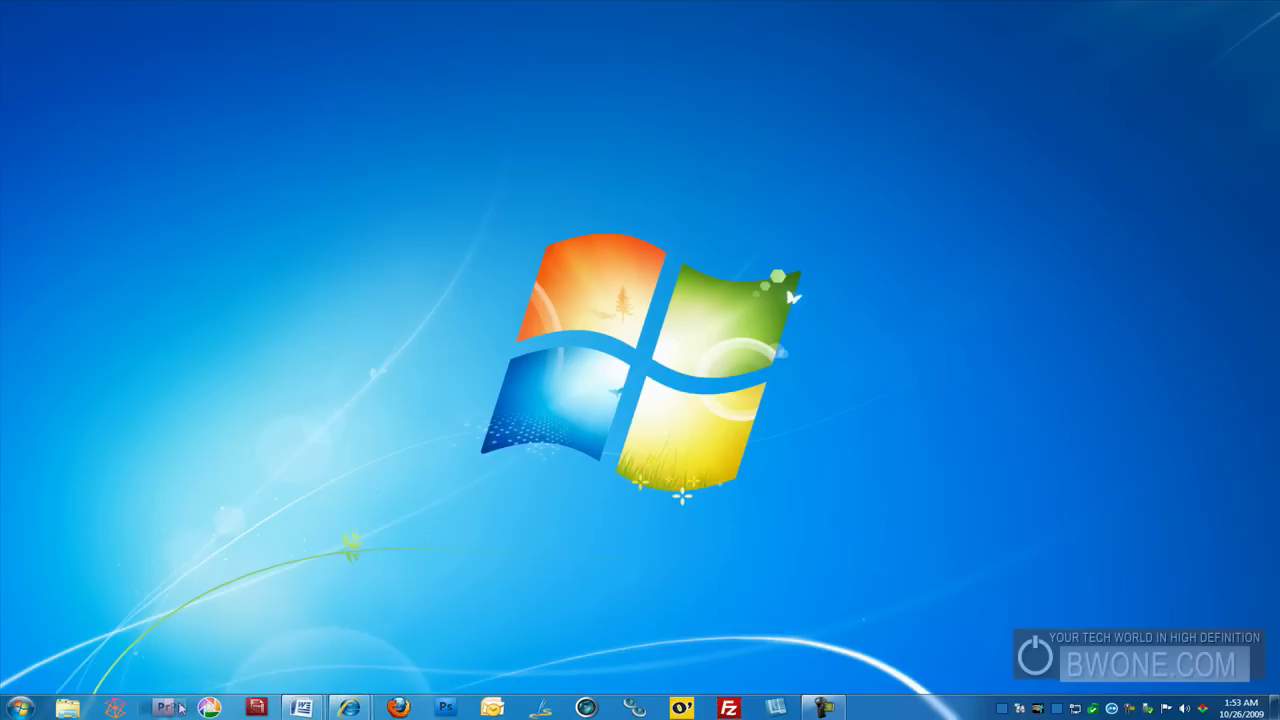
pyautogui.moveTo(180, 708); pyautogui.dragTo(257, 706)
pyautogui.moveTo(445, 706); pyautogui.dragTo(540, 706)
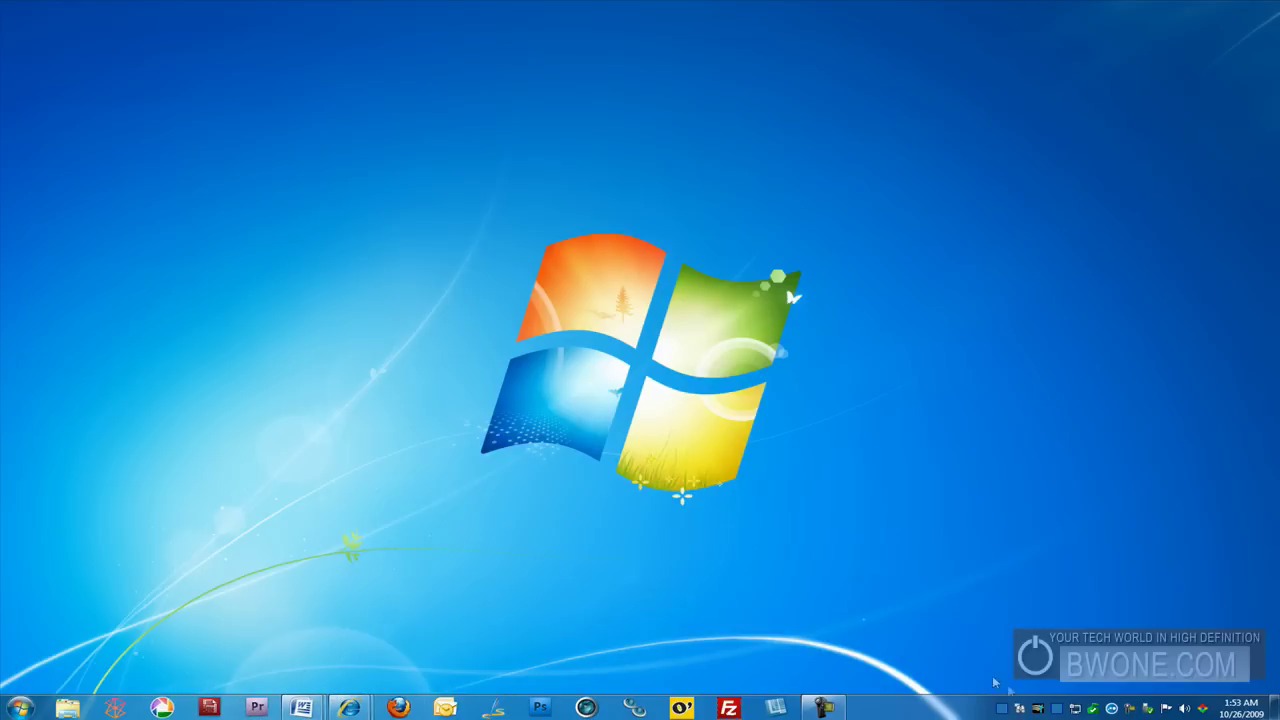
# - Move a notification area icon into the hidden icons overflow and return it to the visible tray
pyautogui.moveTo(1146, 710); pyautogui.dragTo(987, 713)
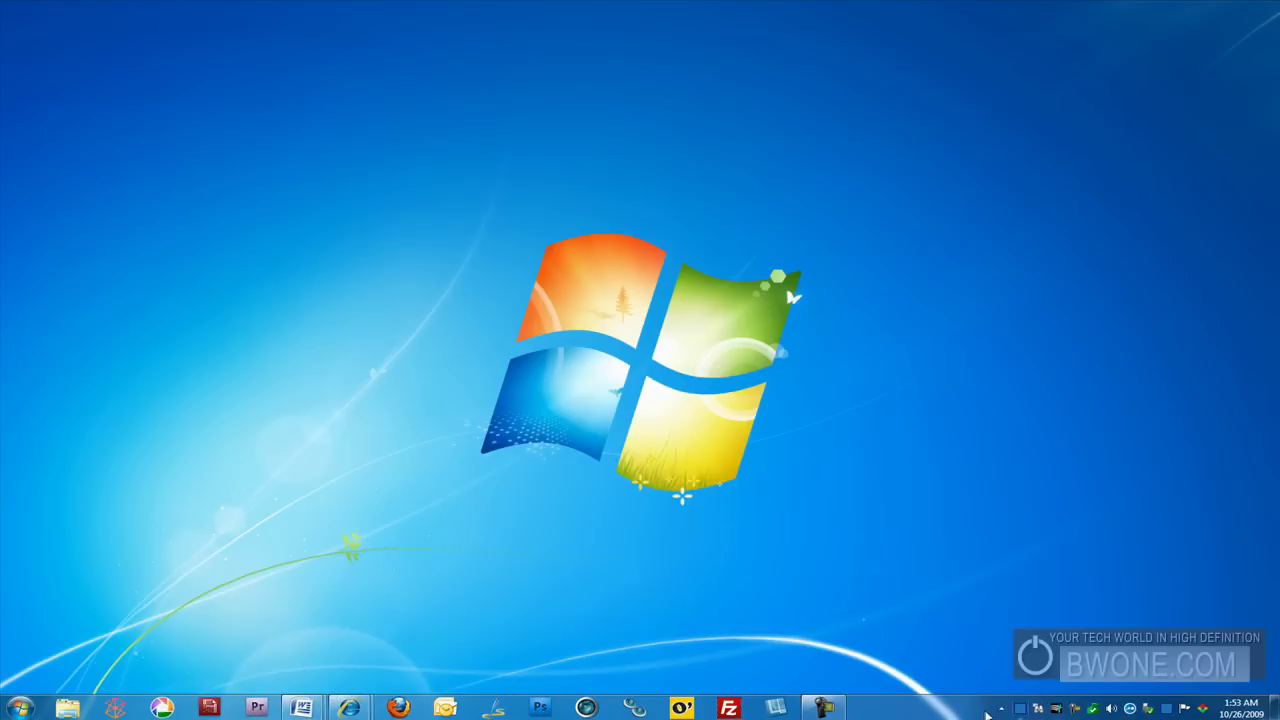
pyautogui.click(1001, 709)
pyautogui.moveTo(1020, 646); pyautogui.dragTo(1002, 709)
# - Restore the Word Document1 window and an MSN.com Internet Explorer window, and peek at the desktop behind them
pyautogui.click(305, 710)
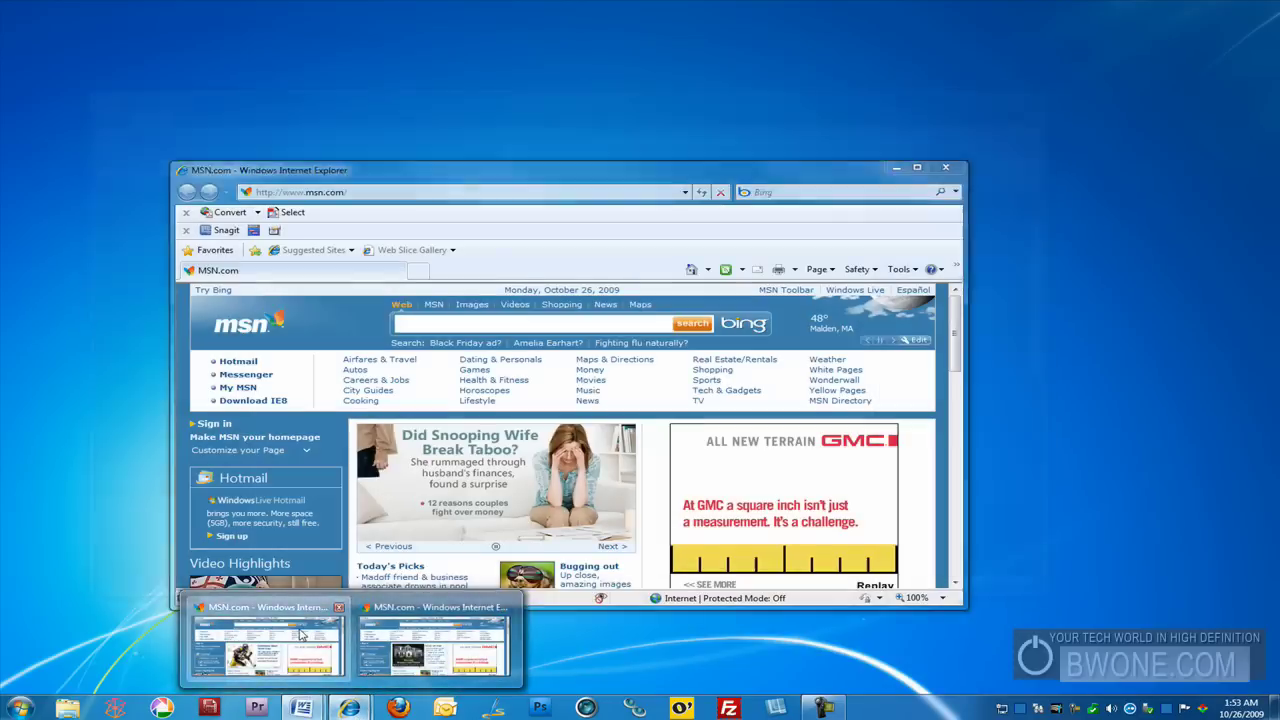
pyautogui.click(302, 634)
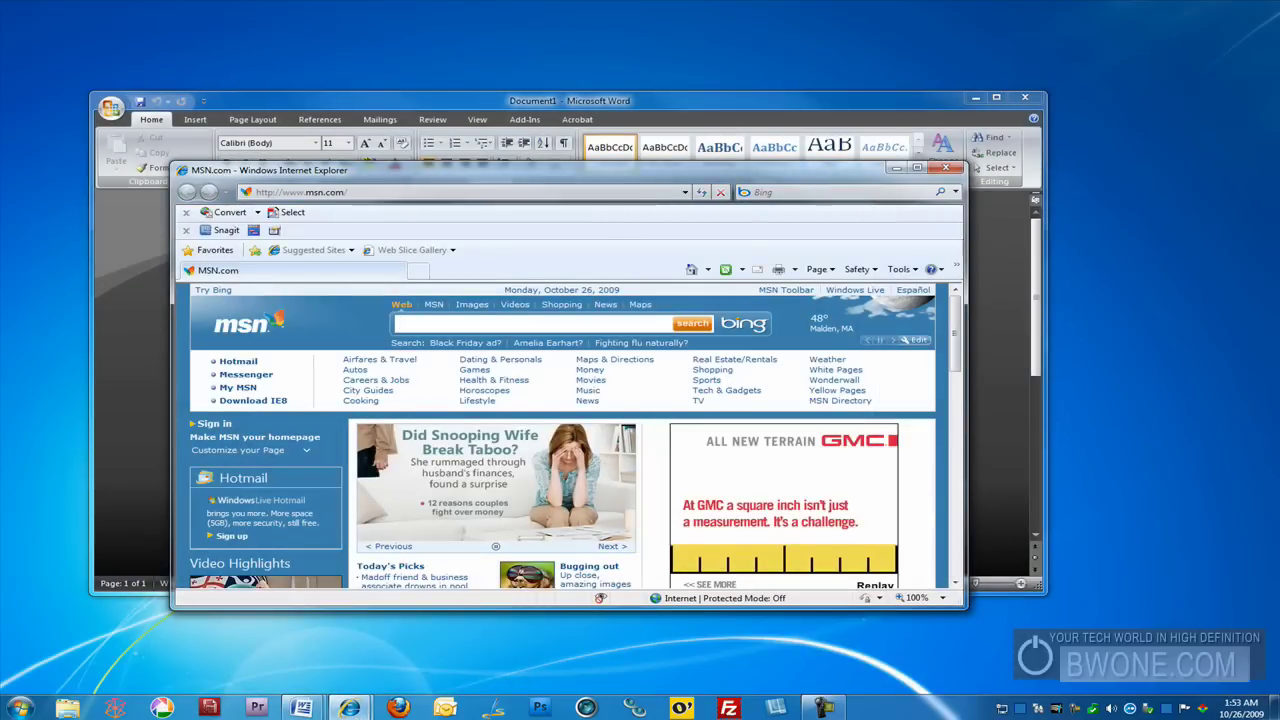
pyautogui.moveTo(1274, 708)
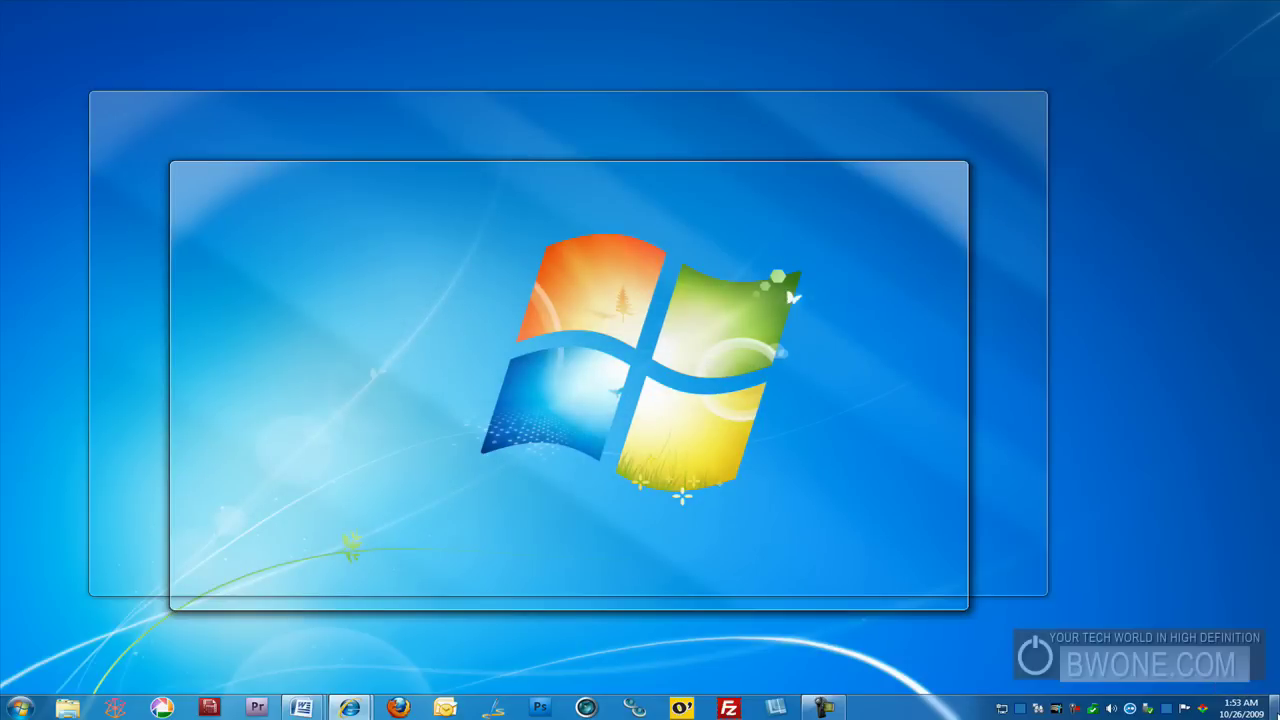
# - Show the desktop and bring all windows back at once, then minimize the Internet Explorer and Word windows individually
pyautogui.click(1274, 708)
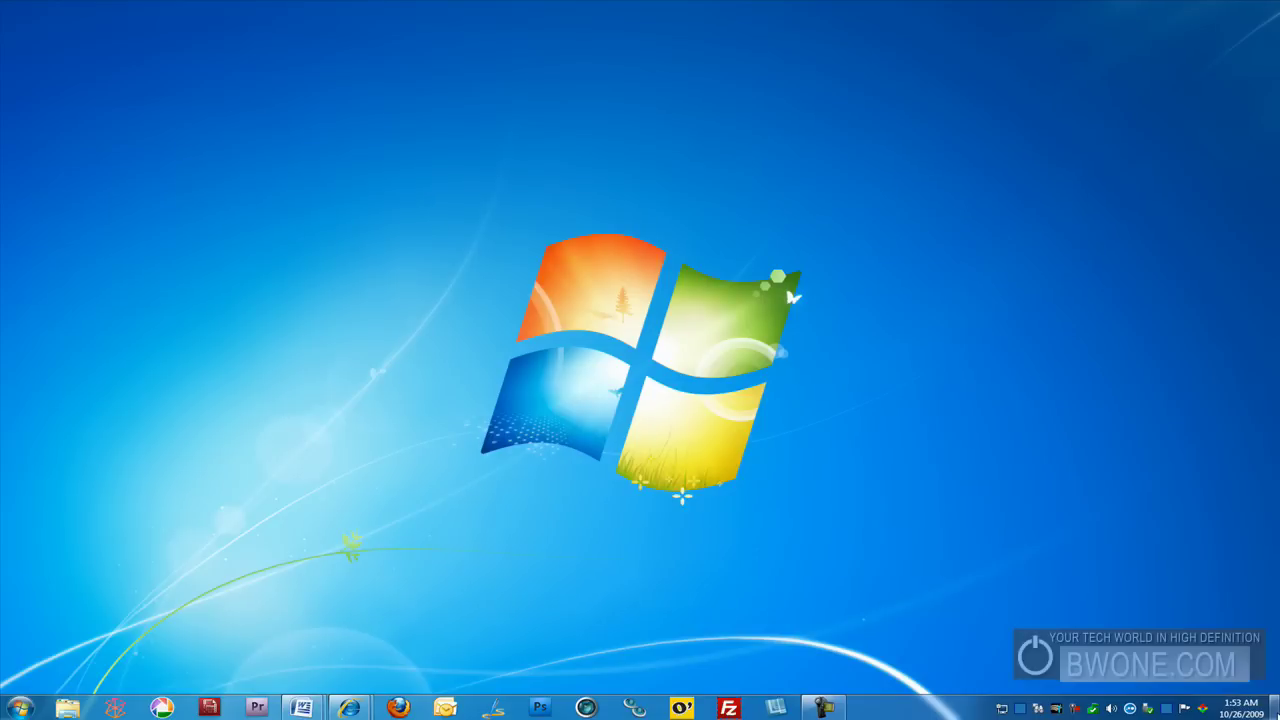
pyautogui.click(1274, 708)
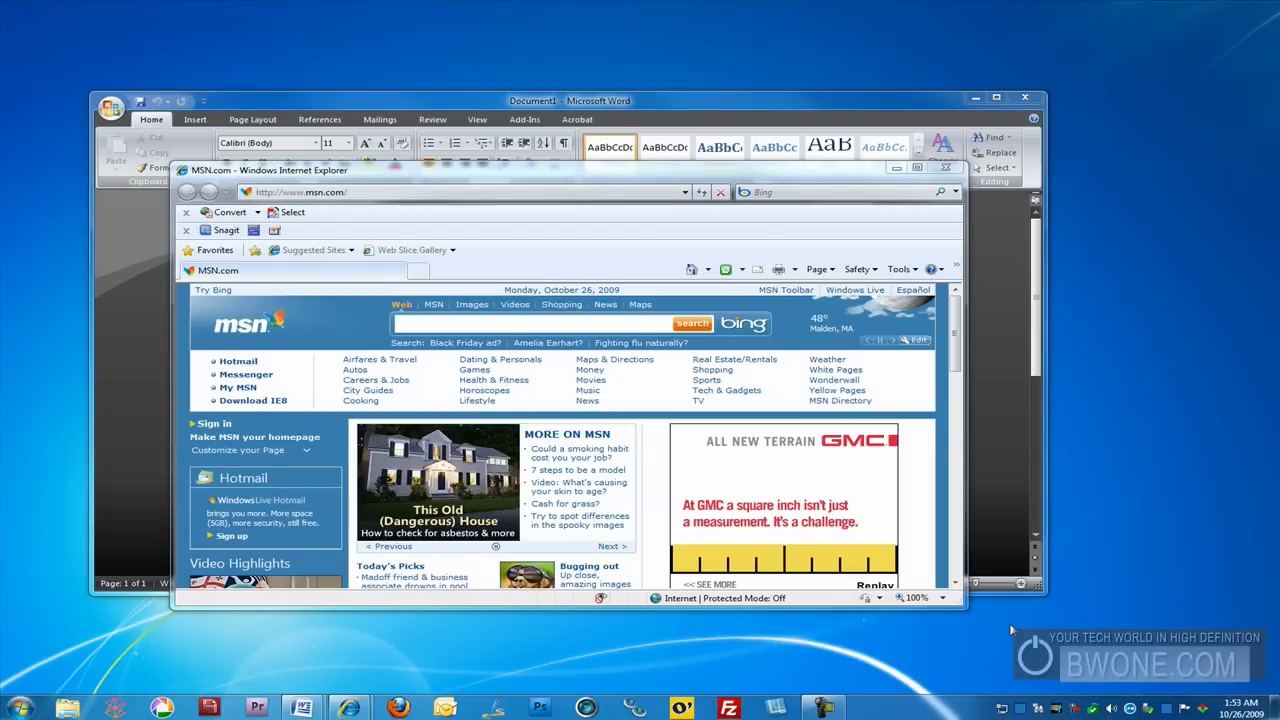
pyautogui.click(896, 167)
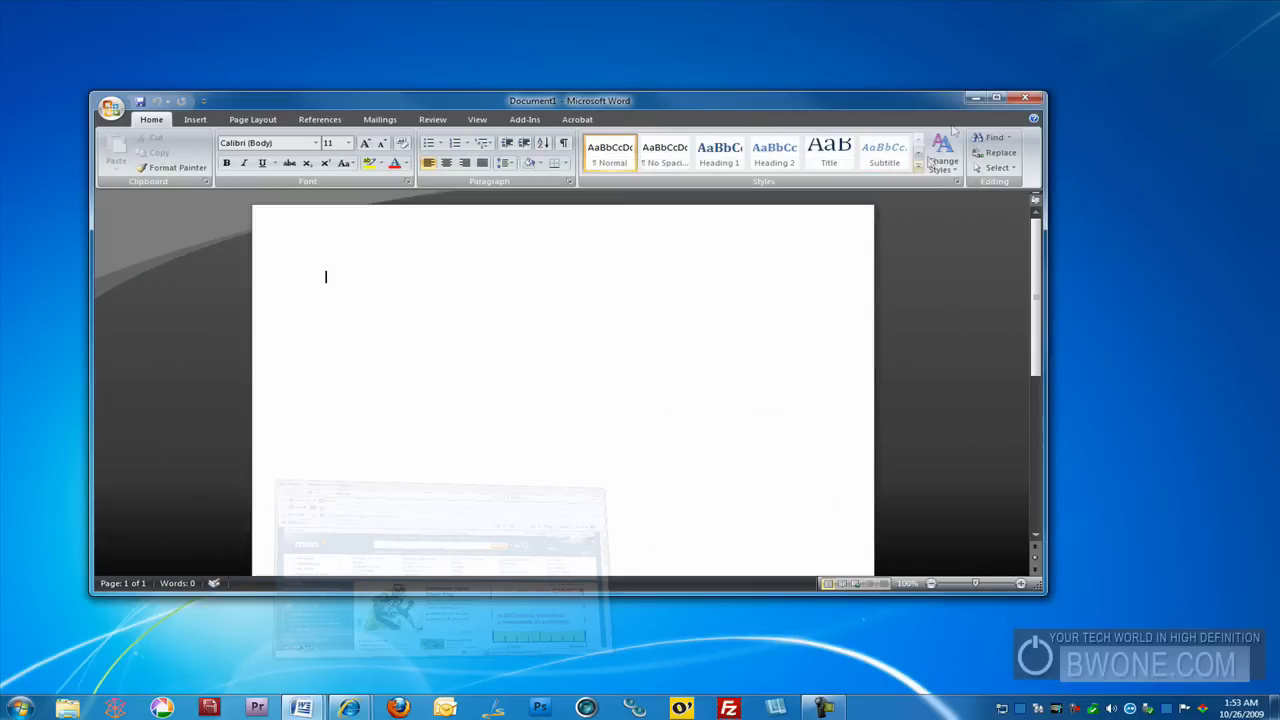
pyautogui.click(975, 98)
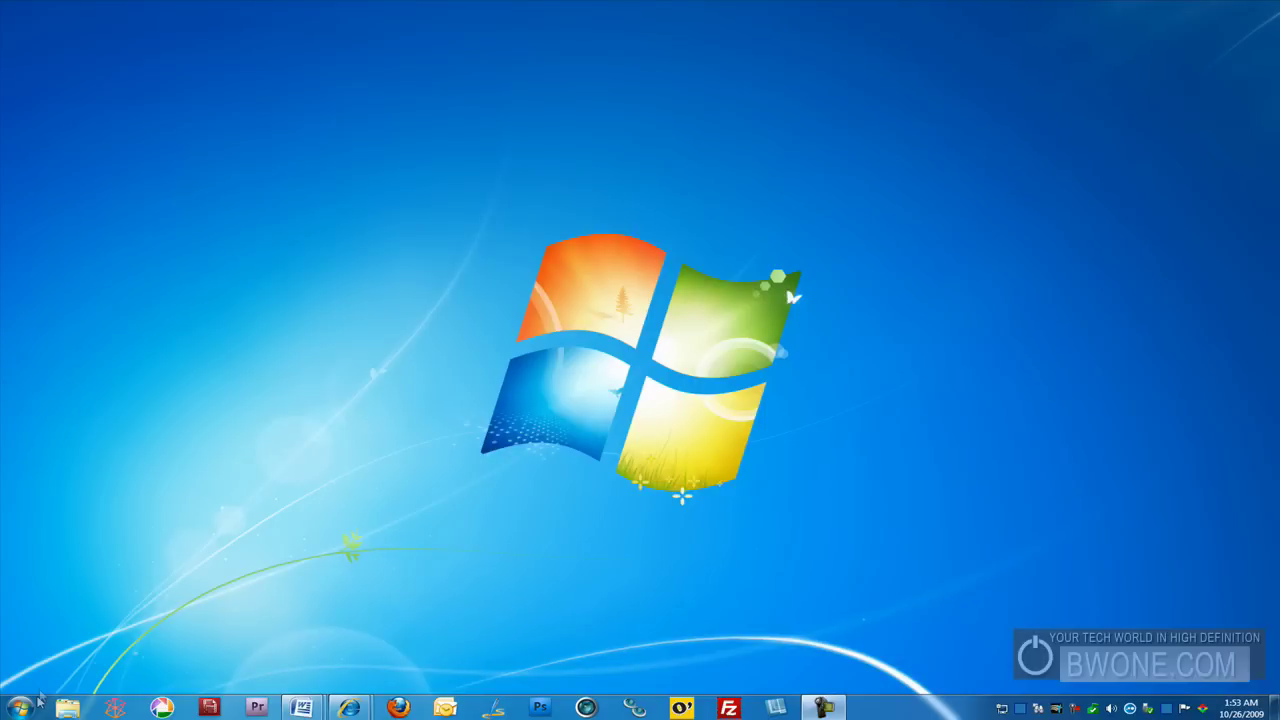
# - Open the taskbar properties and apply the option to use small icons
pyautogui.rightClick(45, 703)
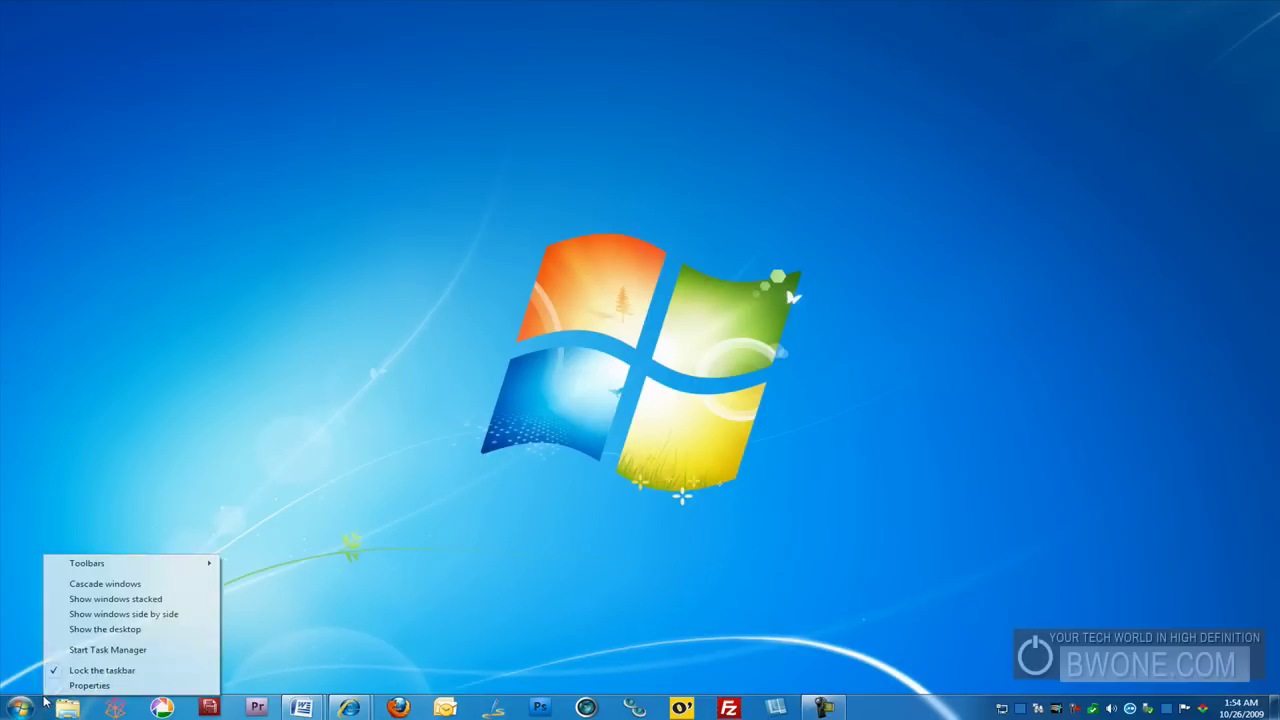
pyautogui.click(78, 686)
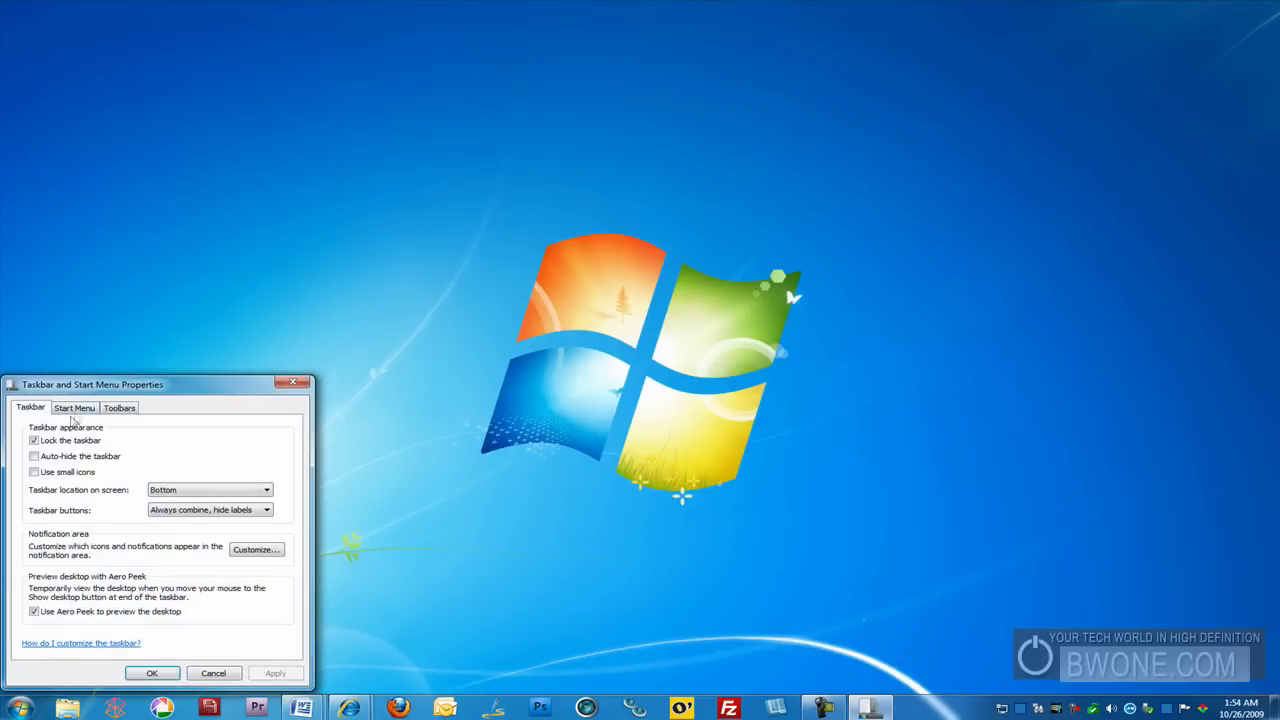
pyautogui.click(65, 477)
pyautogui.click(272, 673)
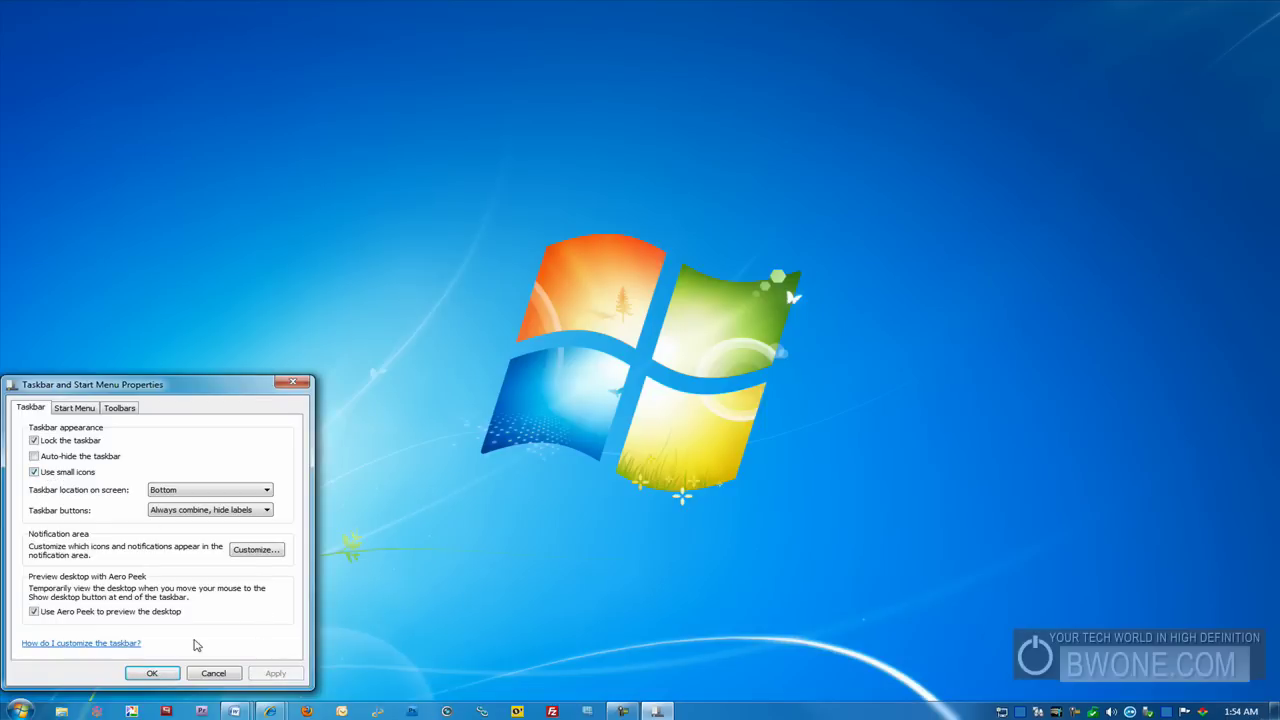
# - Apply the "Combine when taskbar is full" setting for taskbar buttons and rearrange the labelled Word and Internet Explorer button groups
pyautogui.click(205, 513)
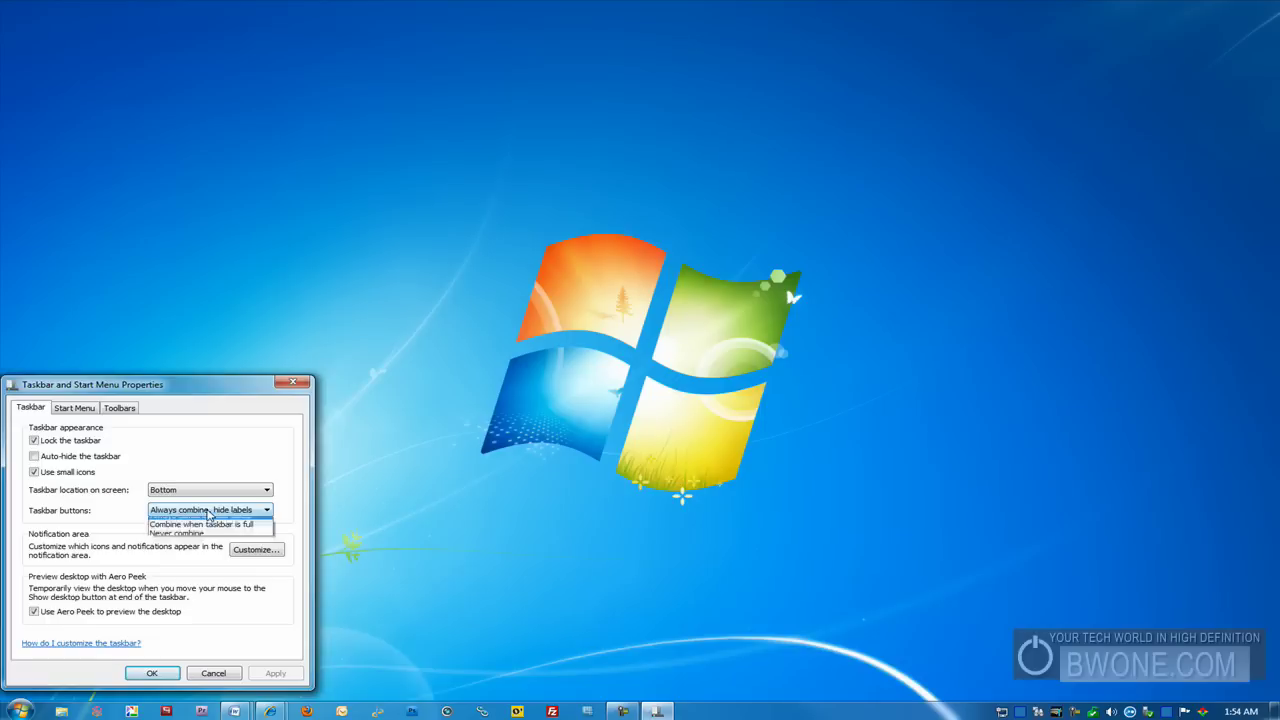
pyautogui.click(200, 531)
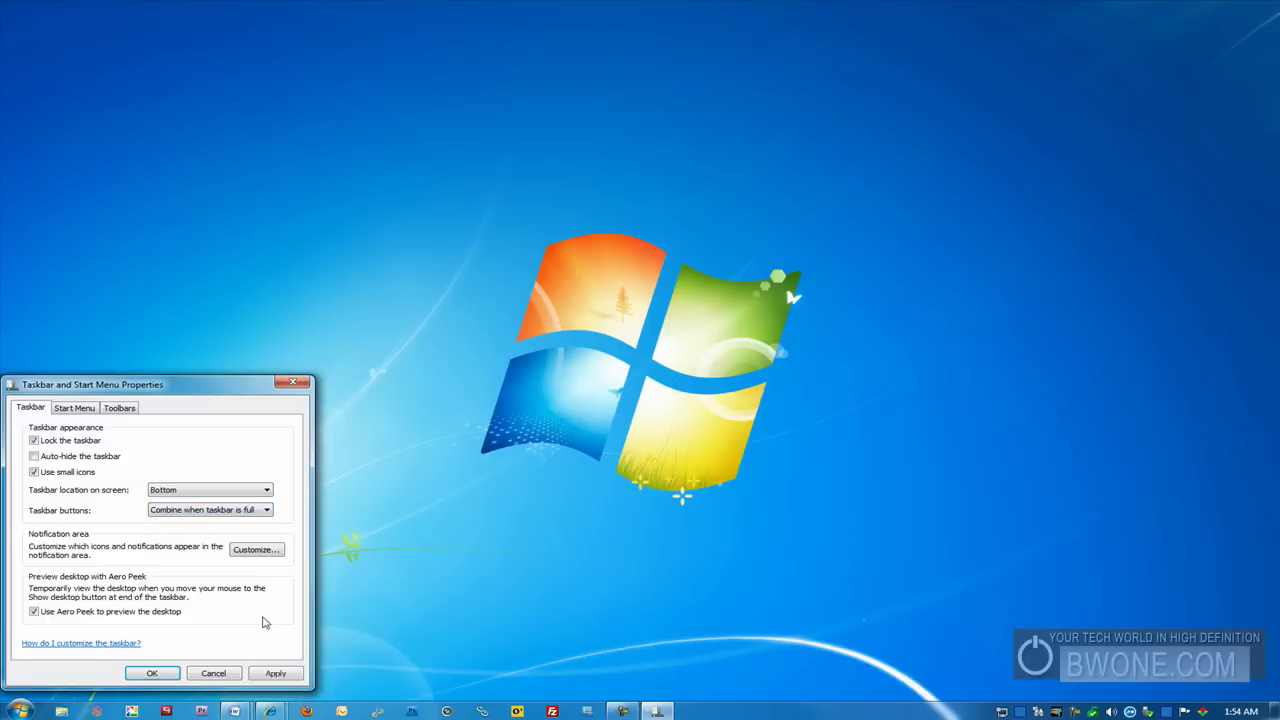
pyautogui.click(280, 673)
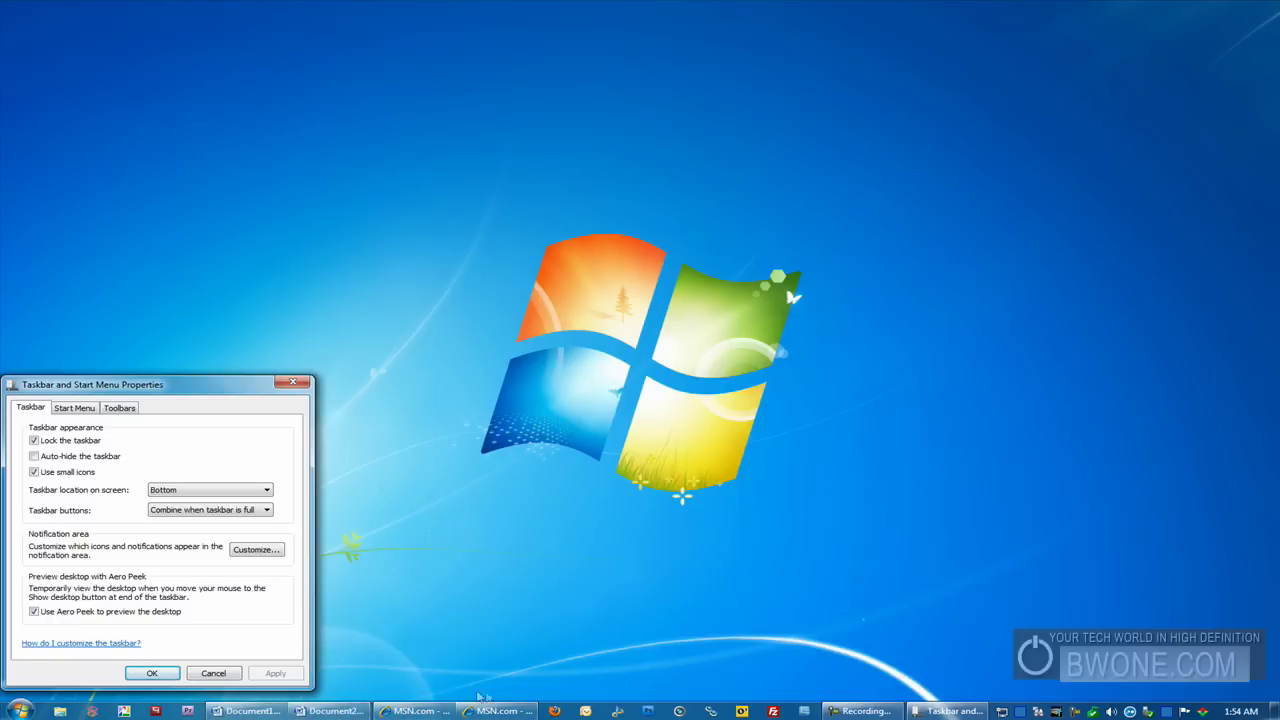
pyautogui.moveTo(548, 712); pyautogui.dragTo(300, 711)
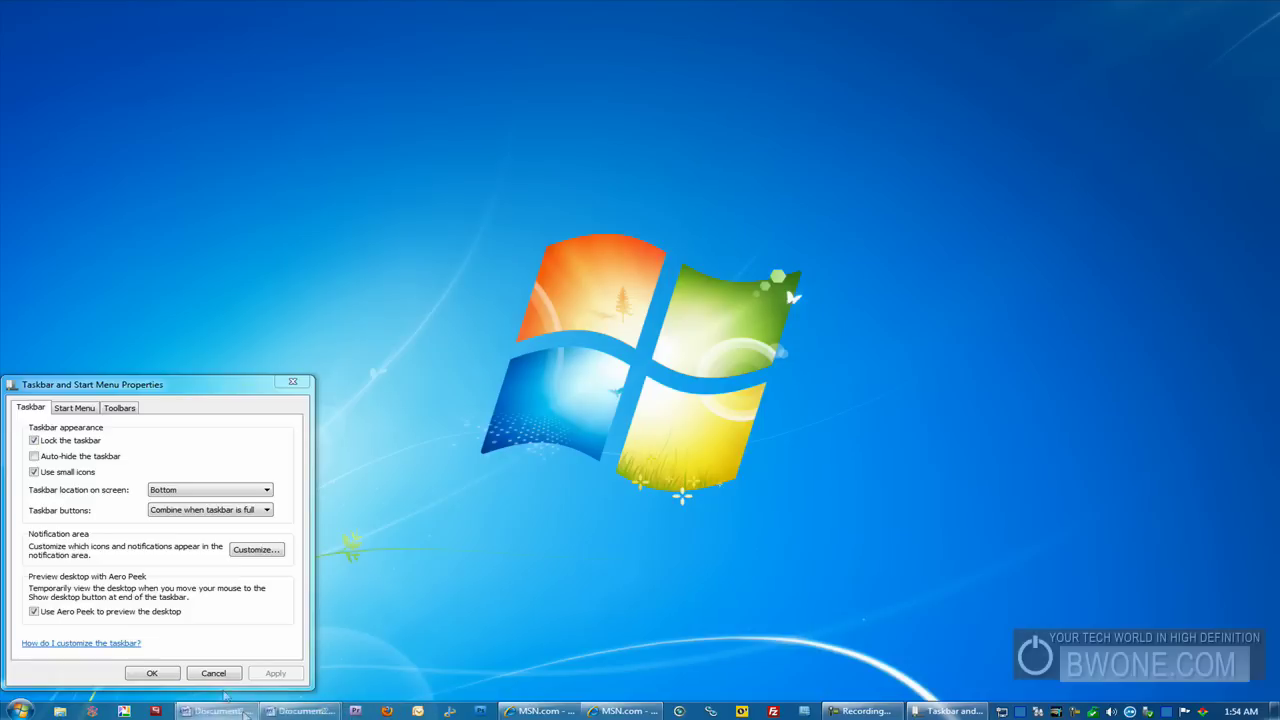
# - Set the taskbar buttons to "Always combine, hide labels", apply the change and close the properties dialog
pyautogui.click(226, 511)
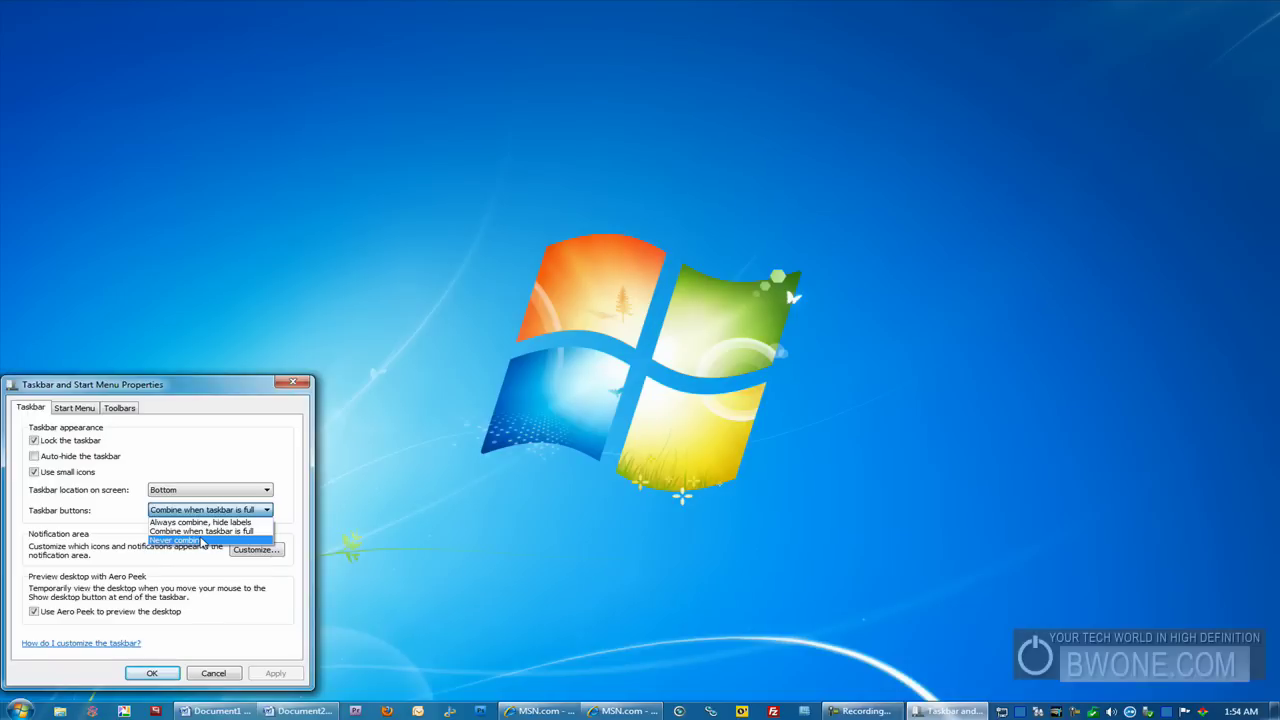
pyautogui.click(214, 523)
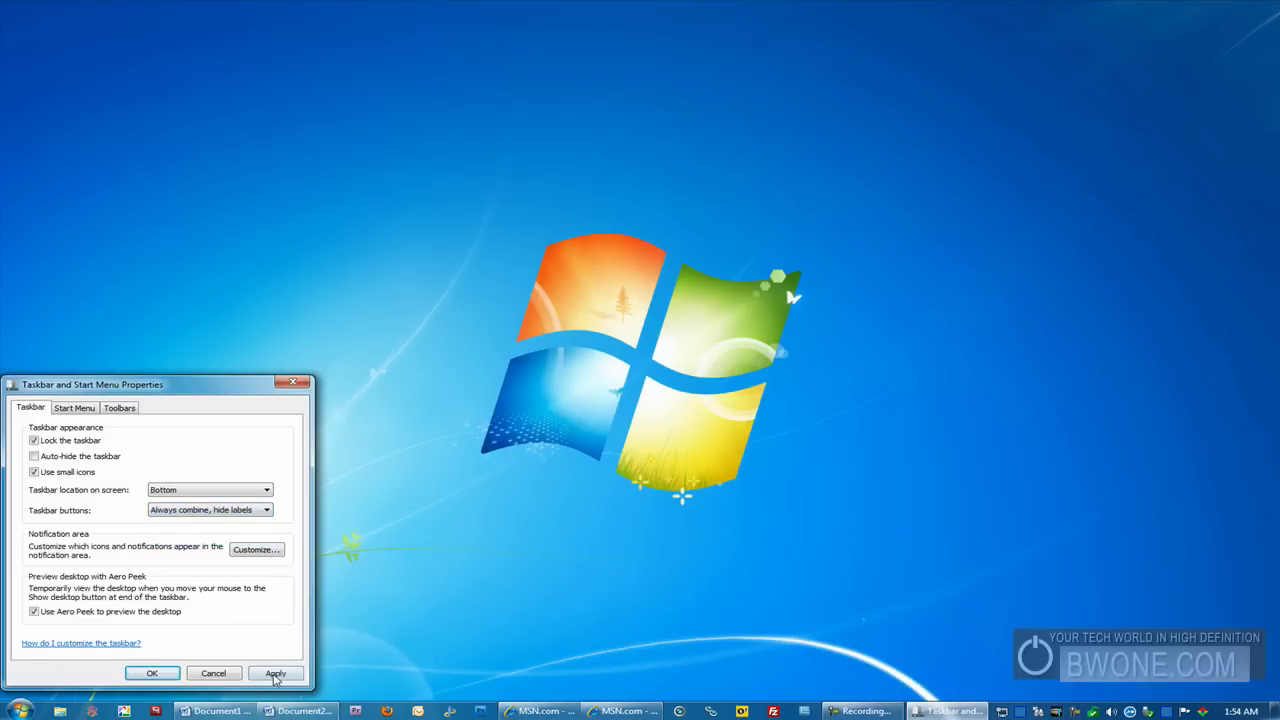
pyautogui.click(275, 674)
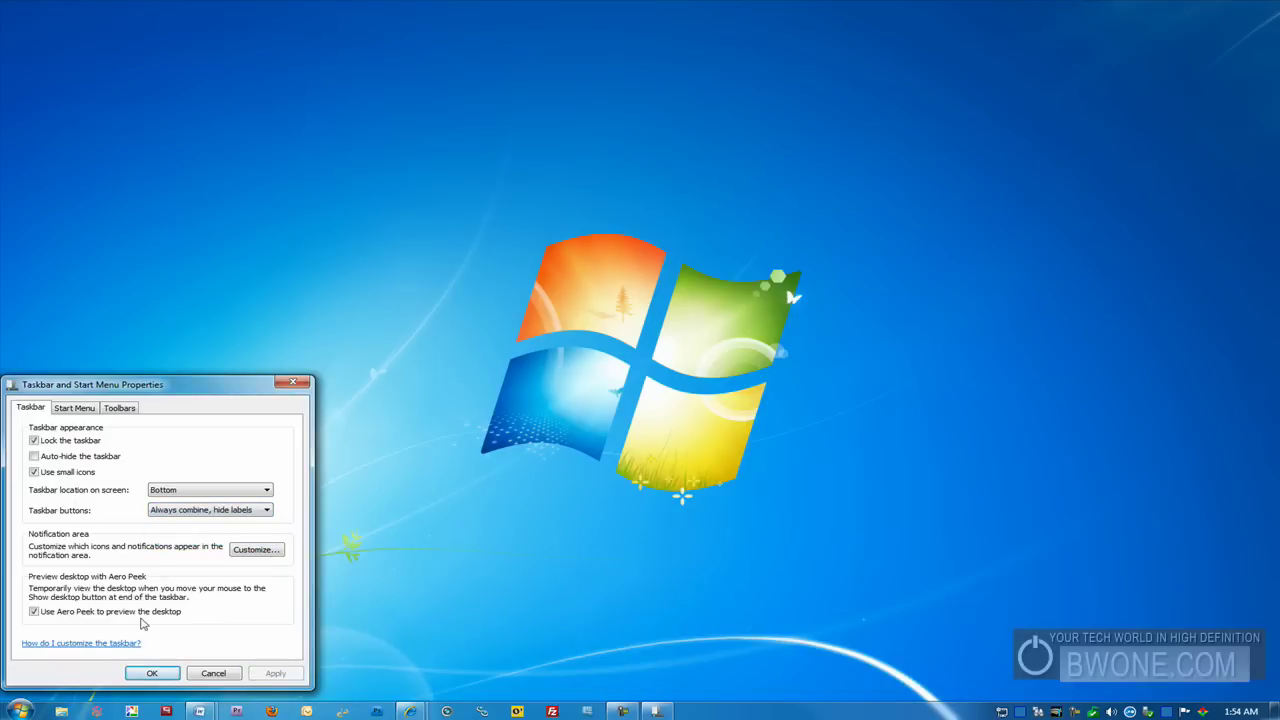
pyautogui.click(152, 674)
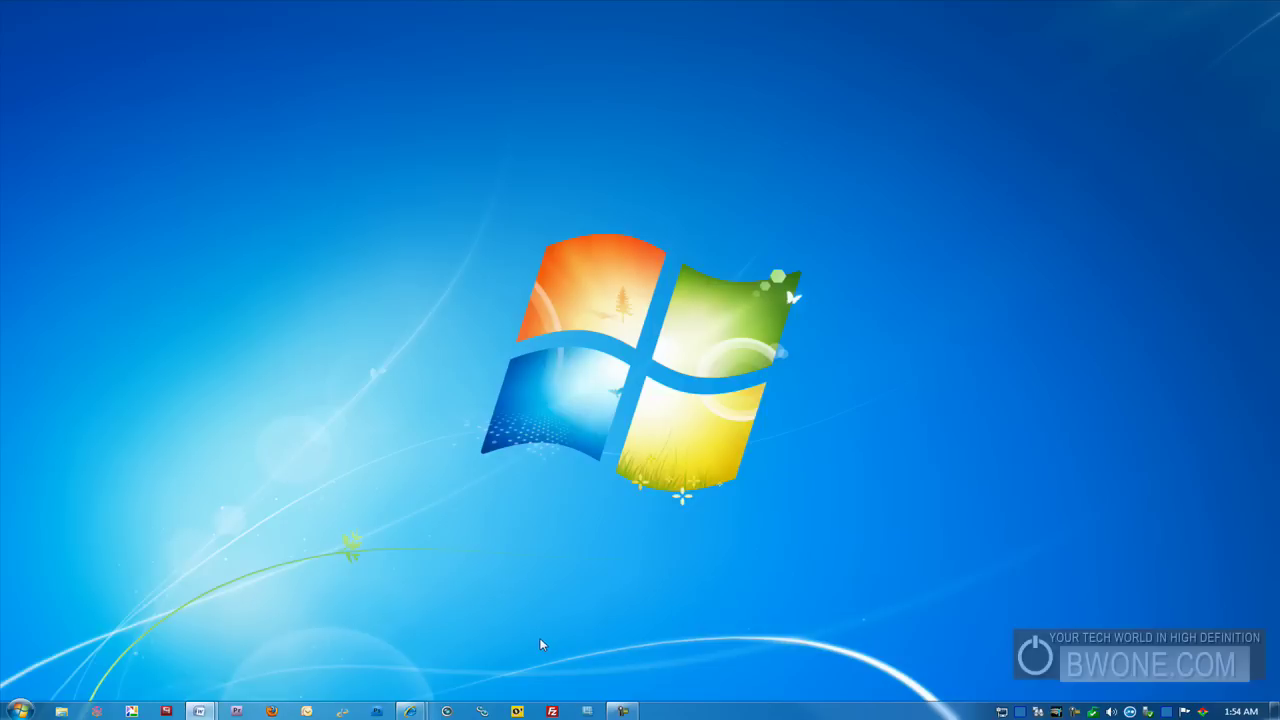
# - Pin Windows Virtual PC from the Start menu to the end of the taskbar
pyautogui.click(20, 710)
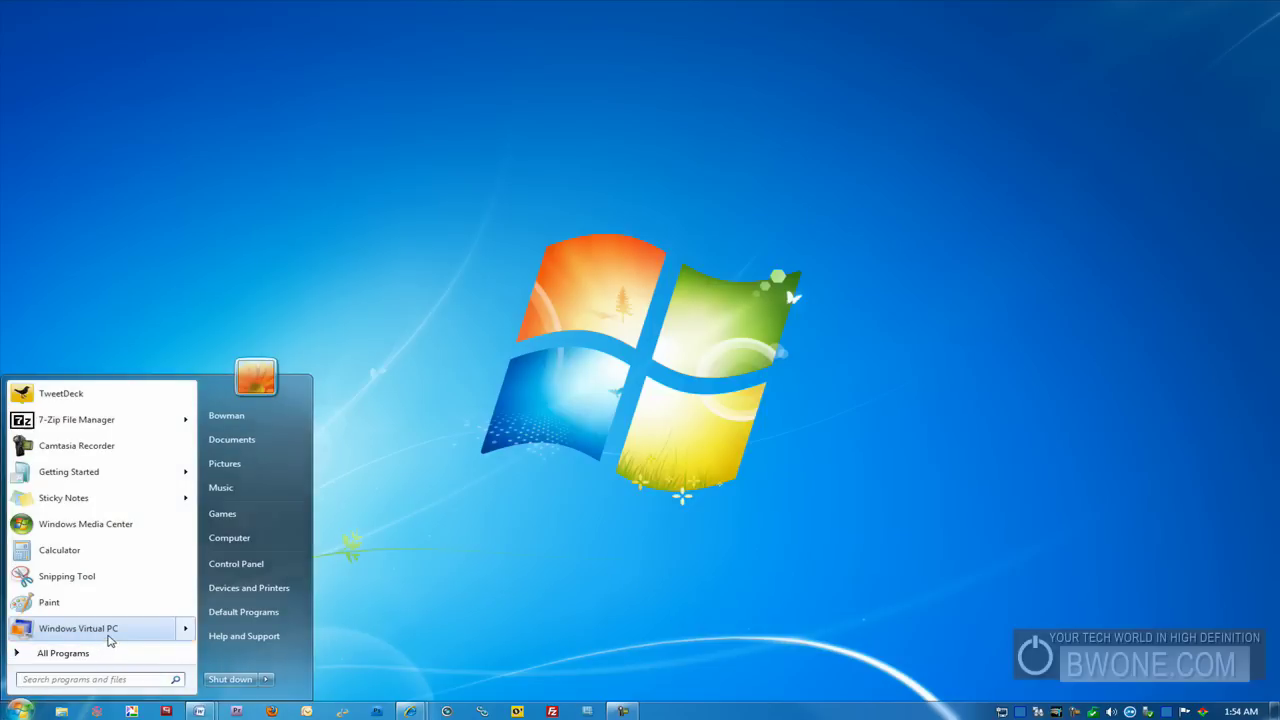
pyautogui.moveTo(110, 640)
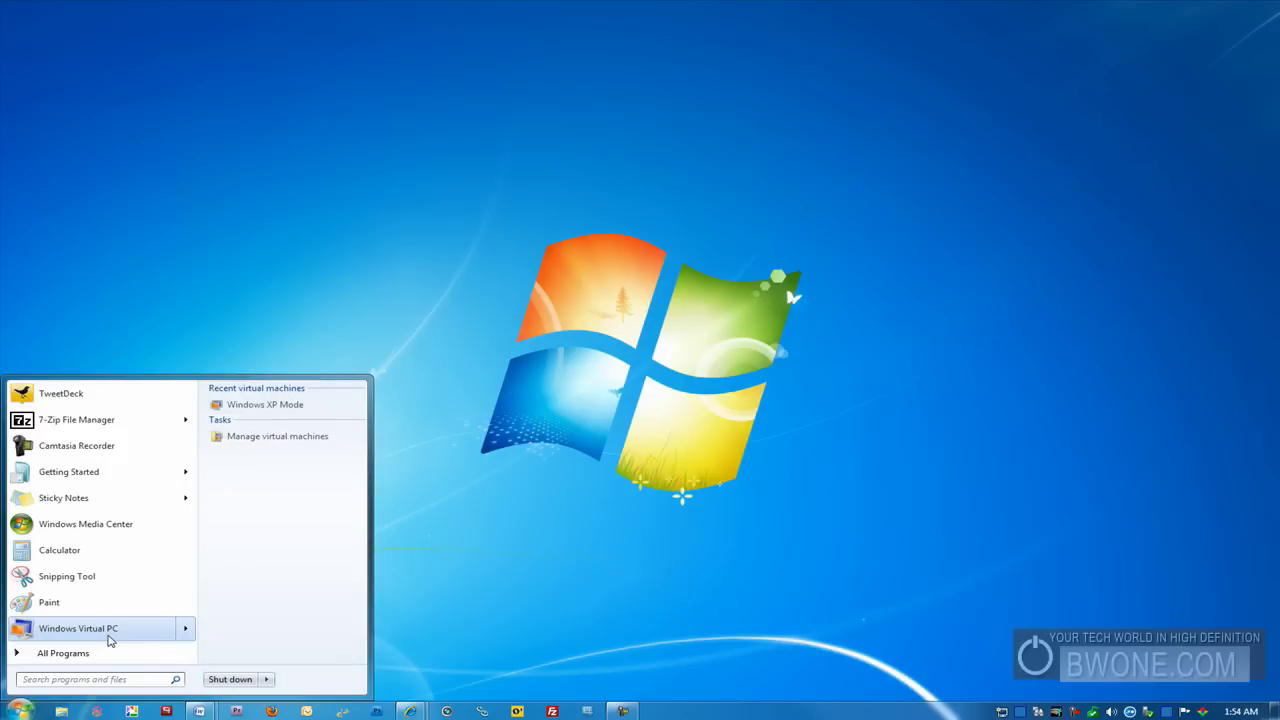
pyautogui.rightClick(88, 631)
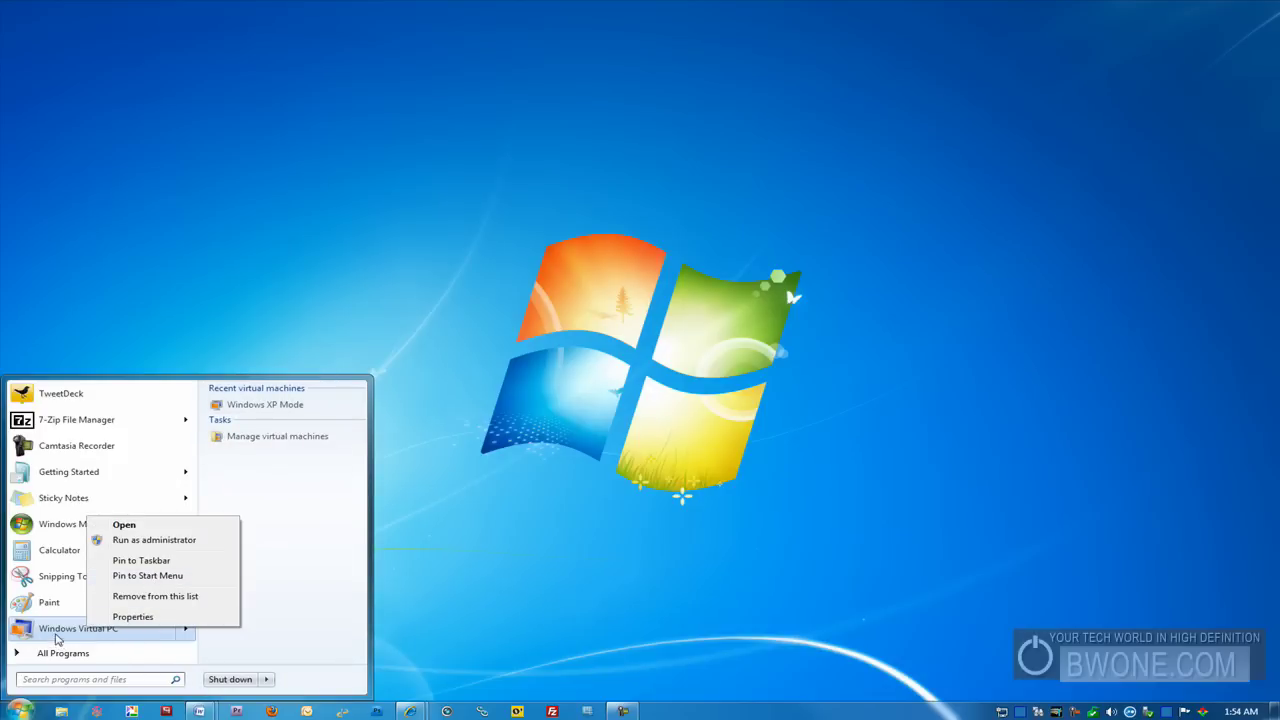
pyautogui.moveTo(60, 640); pyautogui.dragTo(660, 708)
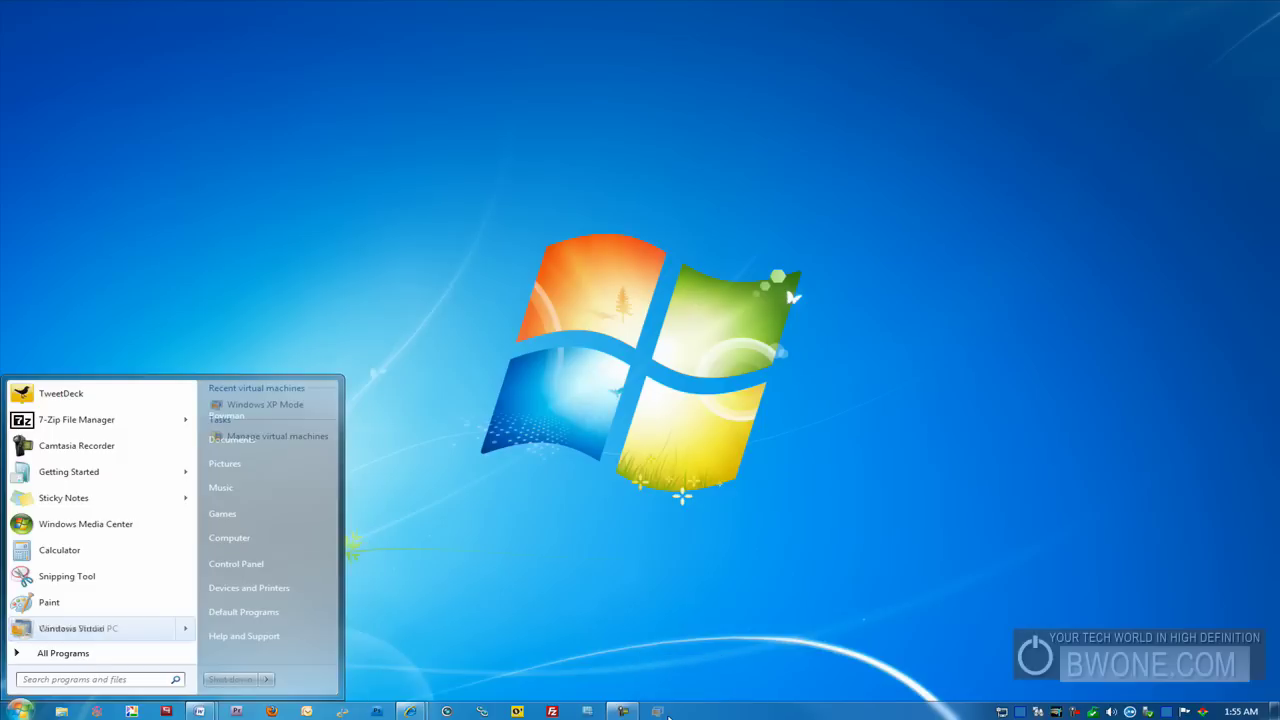
pyautogui.click(628, 666)
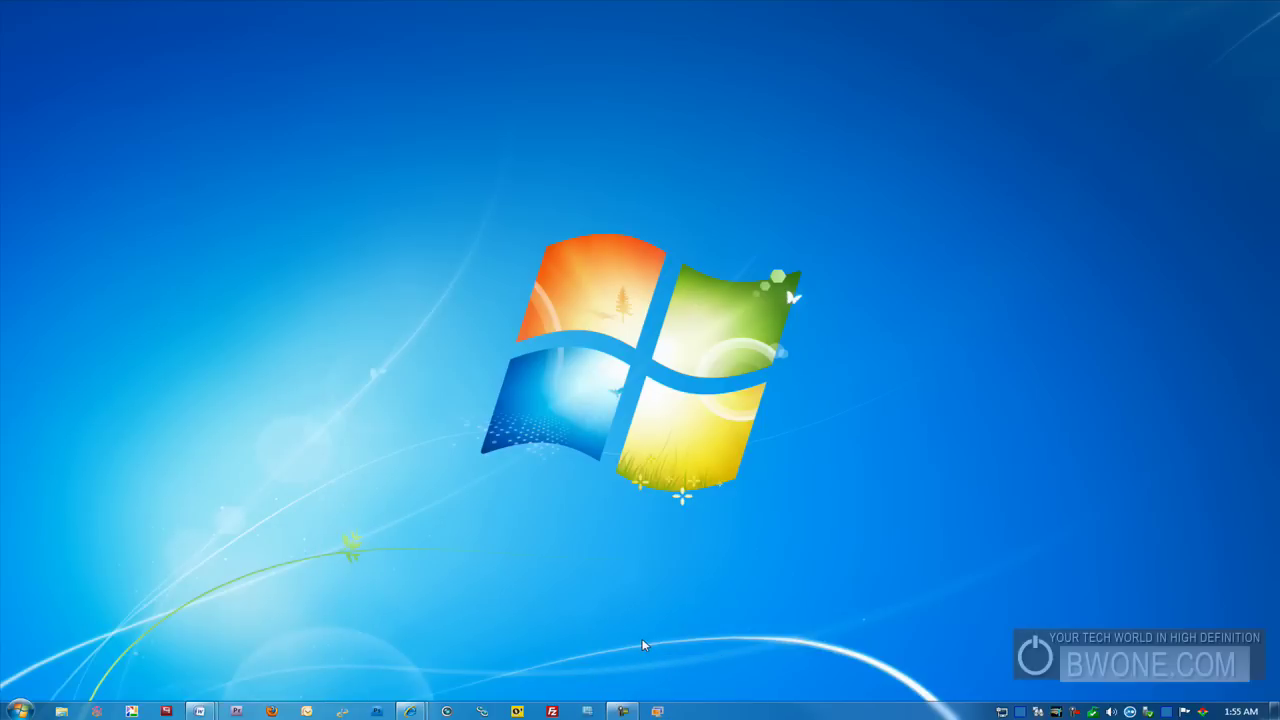
# - View the taskbar jump lists of Windows Virtual PC, Word and Zune
pyautogui.rightClick(657, 712)
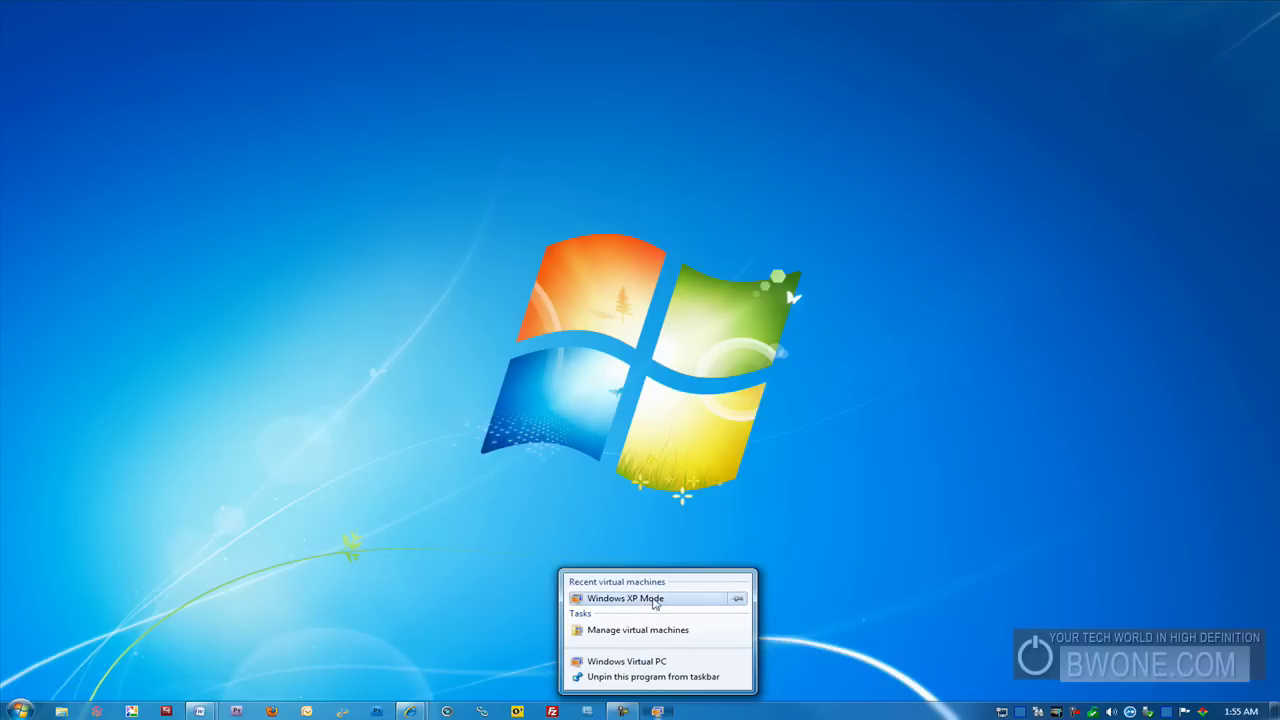
pyautogui.click(397, 608)
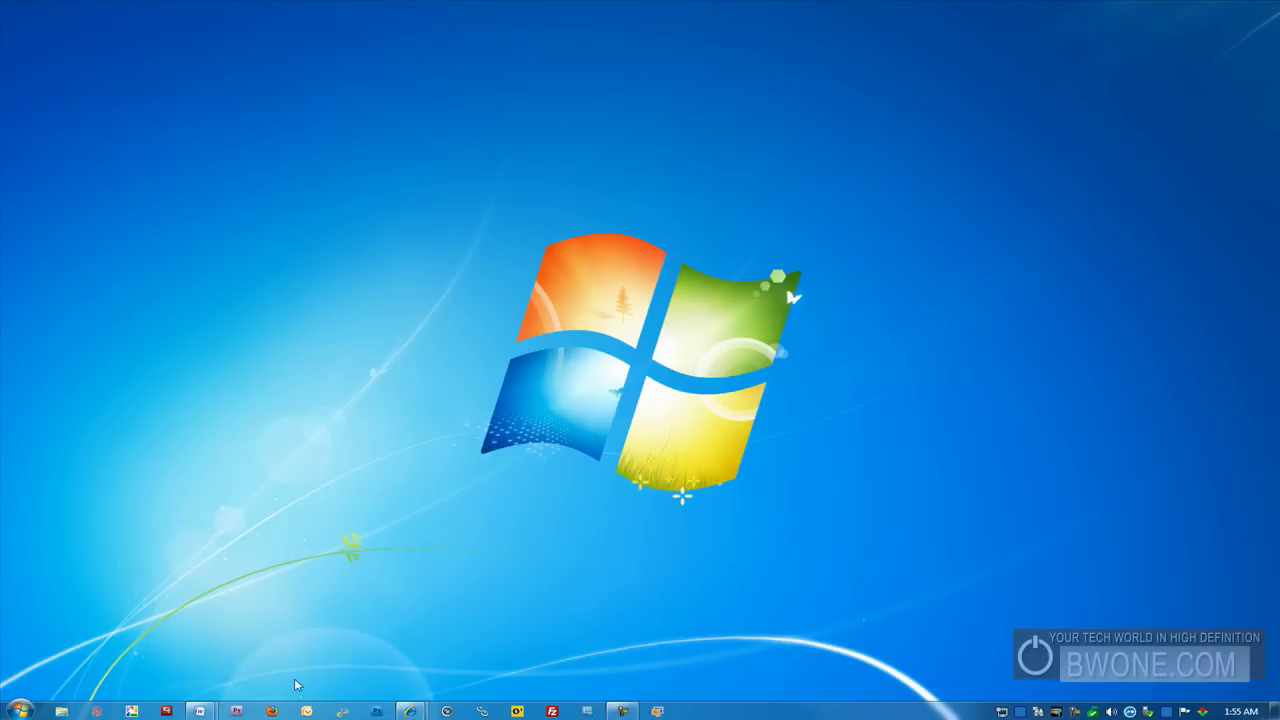
pyautogui.rightClick(204, 711)
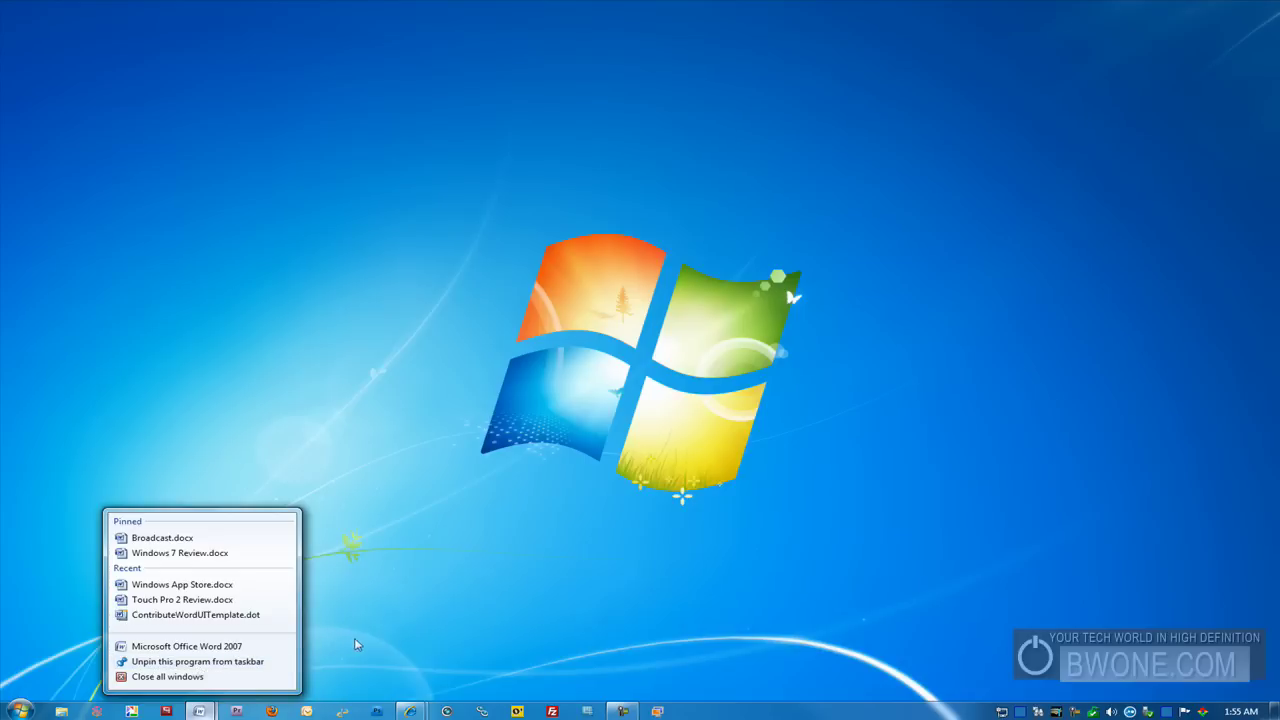
pyautogui.rightClick(96, 711)
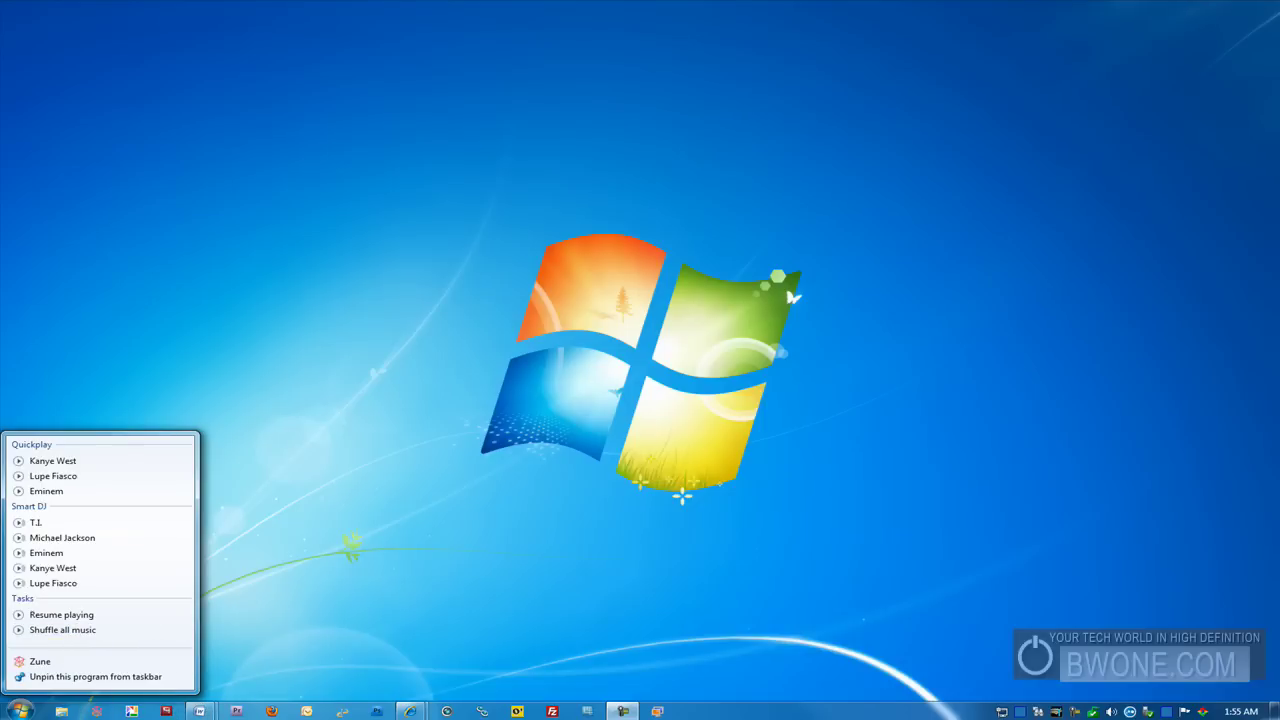
pyautogui.click(747, 713)
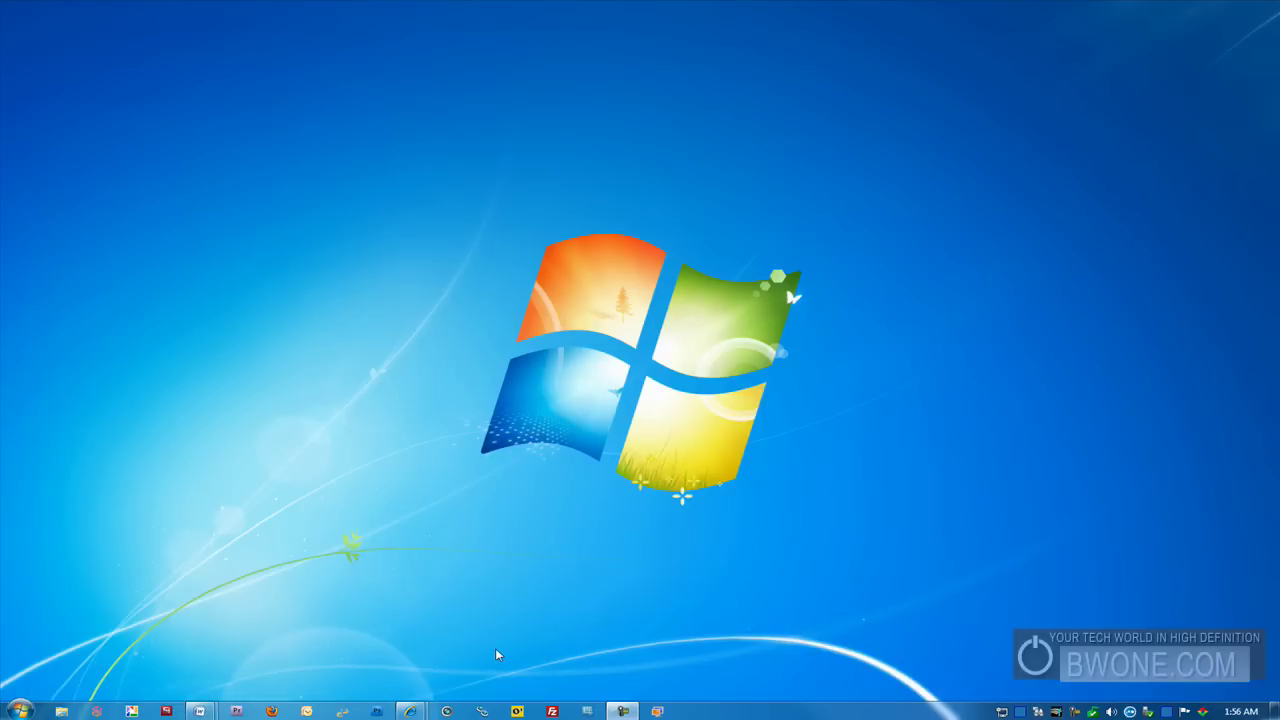